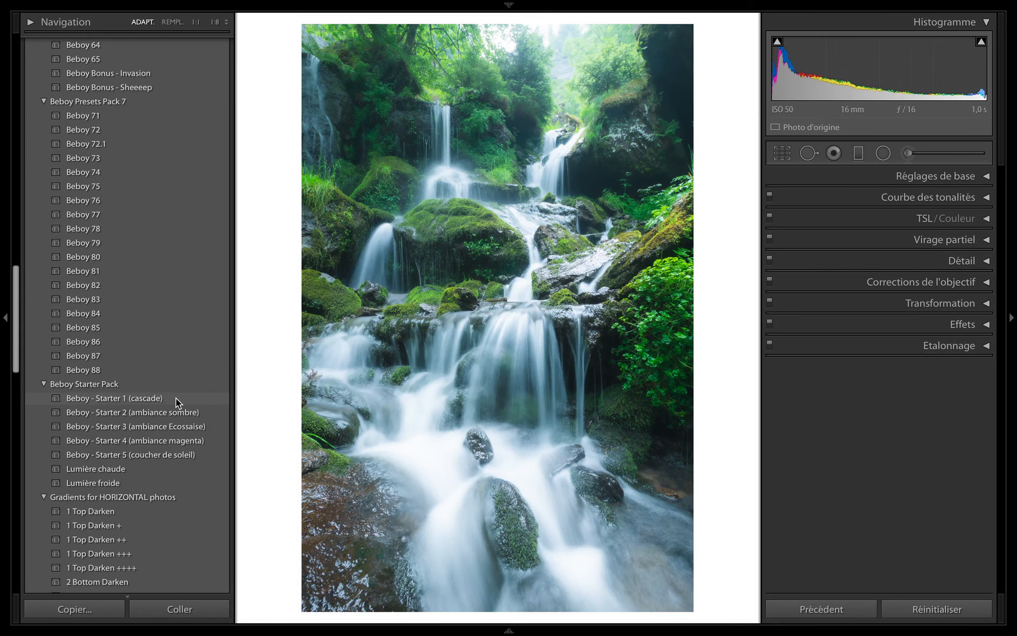
Step: Apply the Beboy - Starter 1 (cascade) preset to the waterfall photo and compare it with the original
left_click(176, 399)
key("backslash")
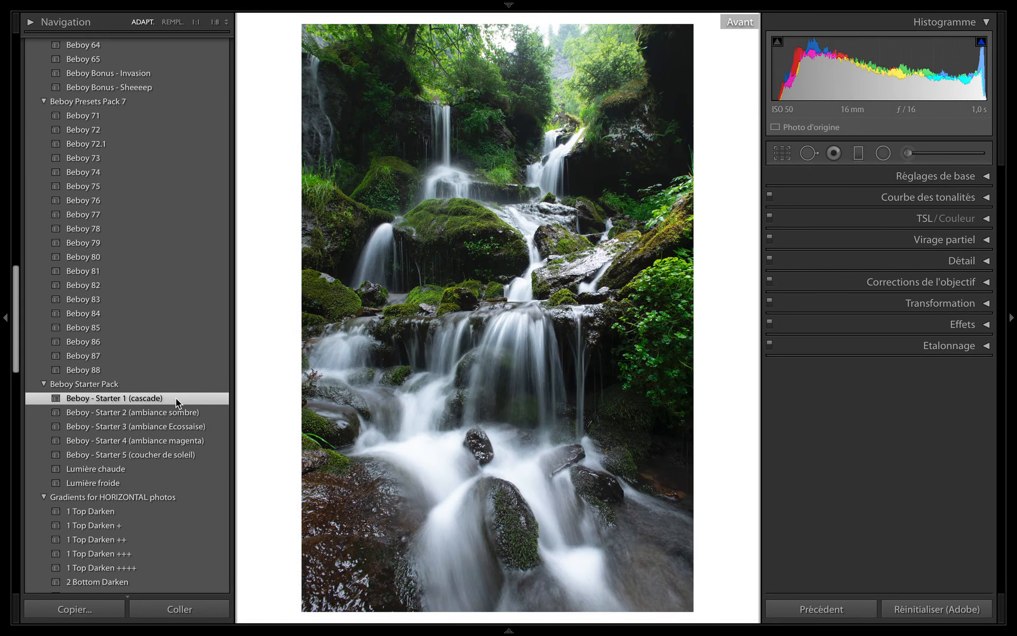
key("backslash")
key("backslash")
key("backslash")
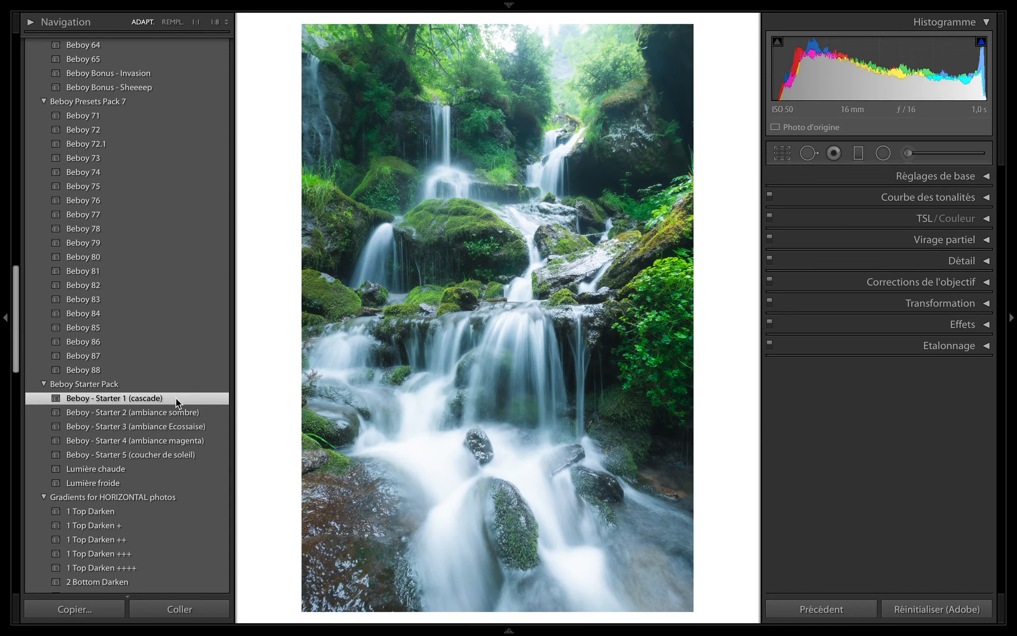
key("backslash")
key("backslash")
key("backslash")
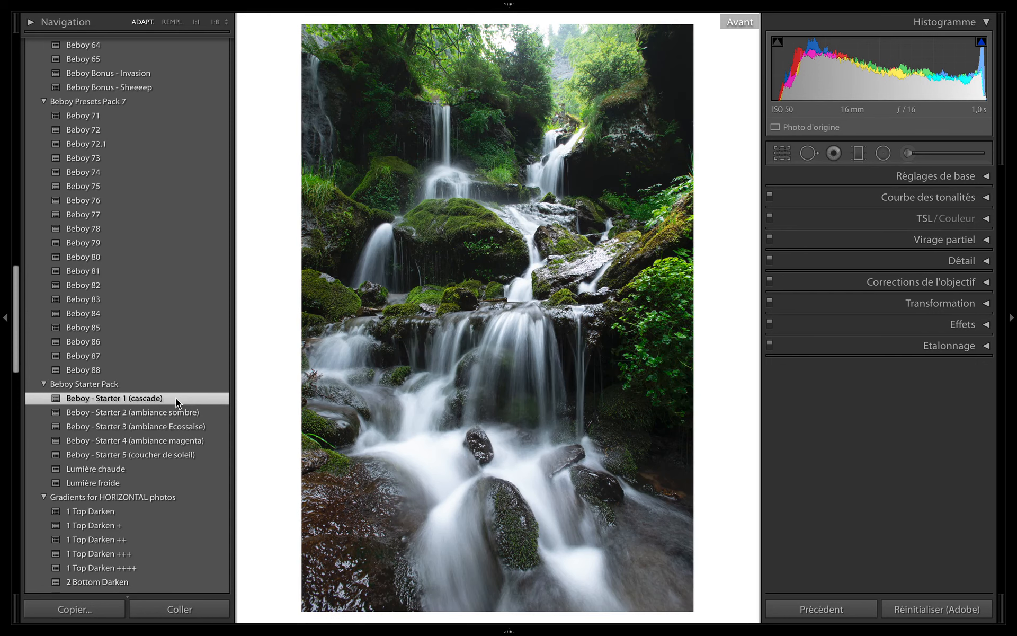
key("backslash")
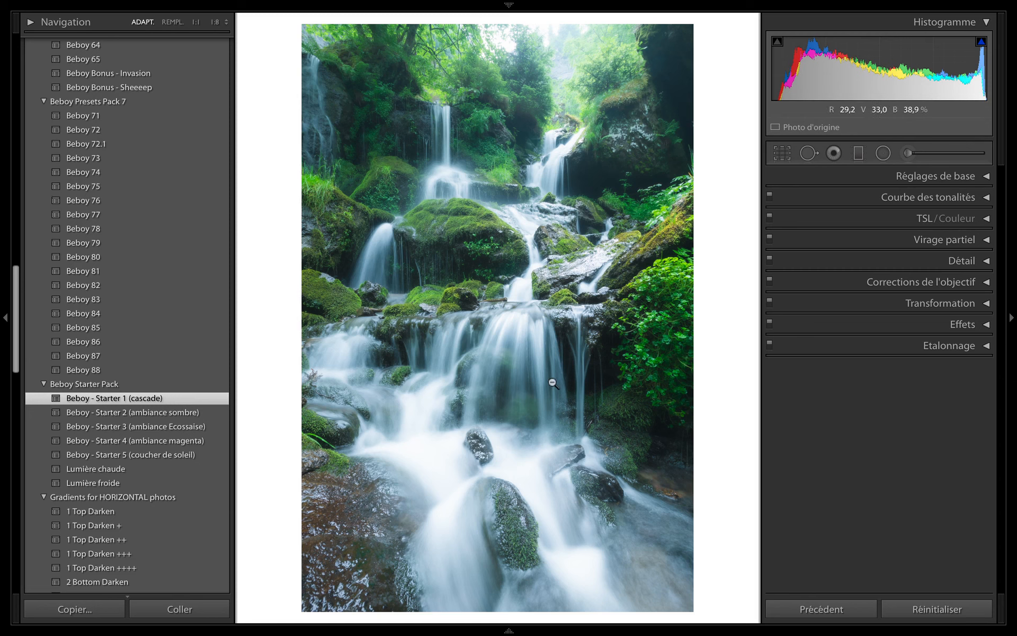
Step: Add a post-crop vignette with Gain −50, Milieu 0 and Contour progressif 100, and compare the photo with the original
left_click(874, 323)
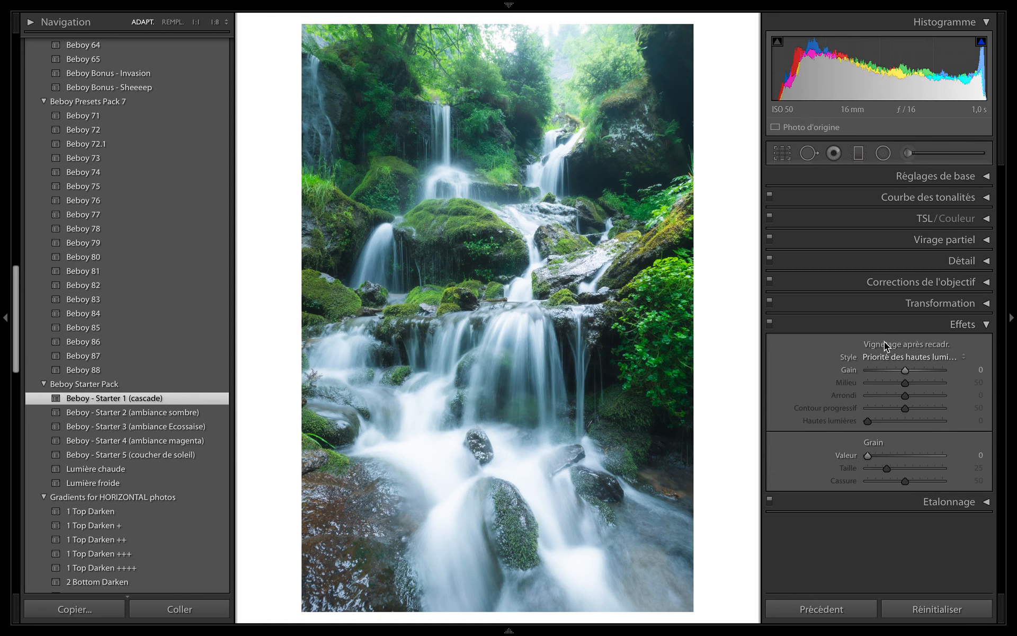
left_click_drag(901, 369, 943, 410)
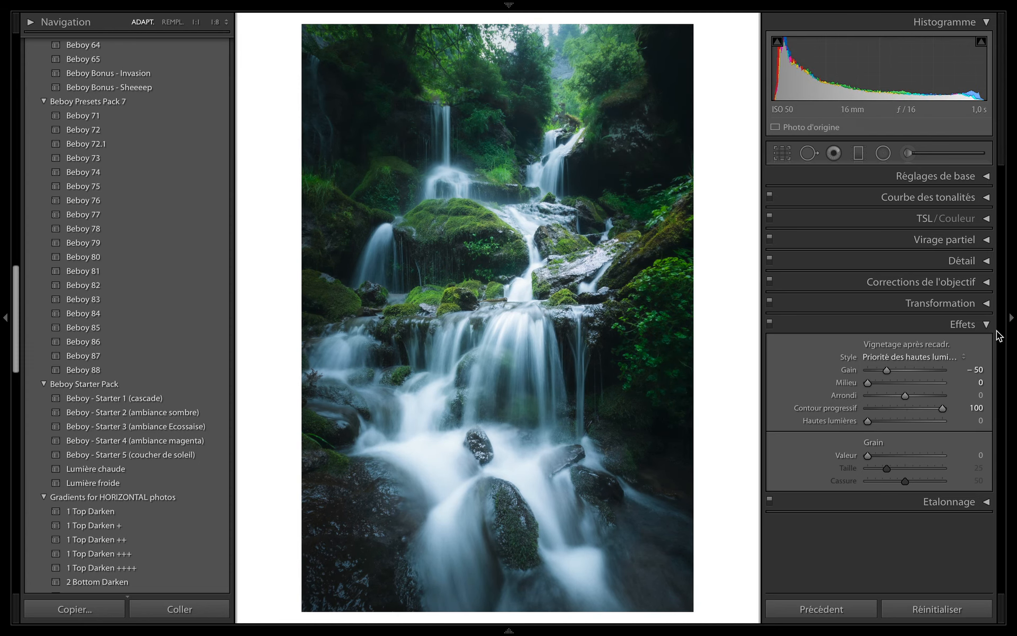
left_click(1012, 321)
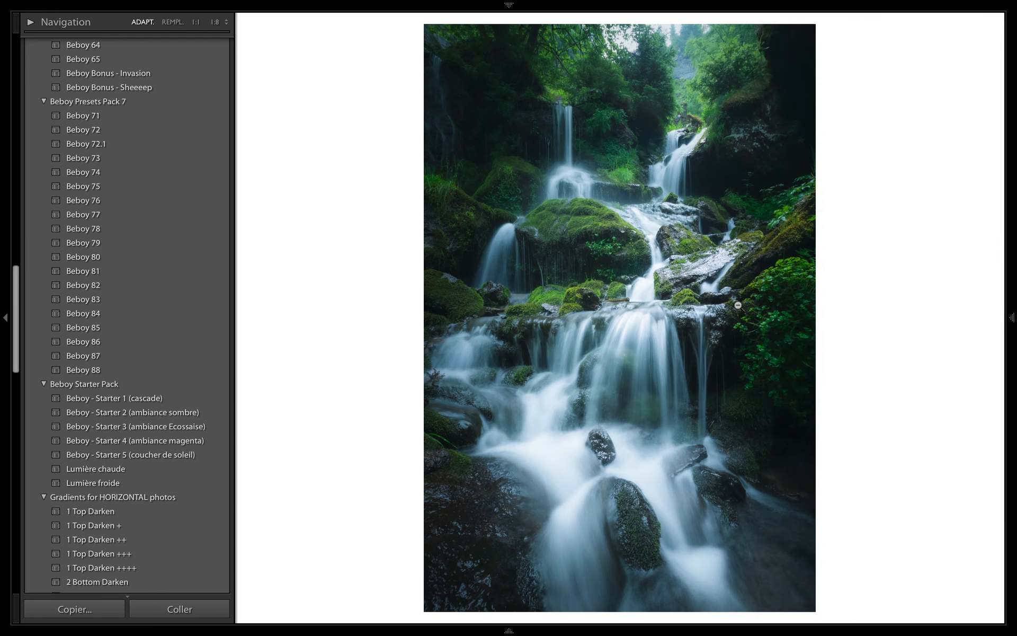
key("backslash")
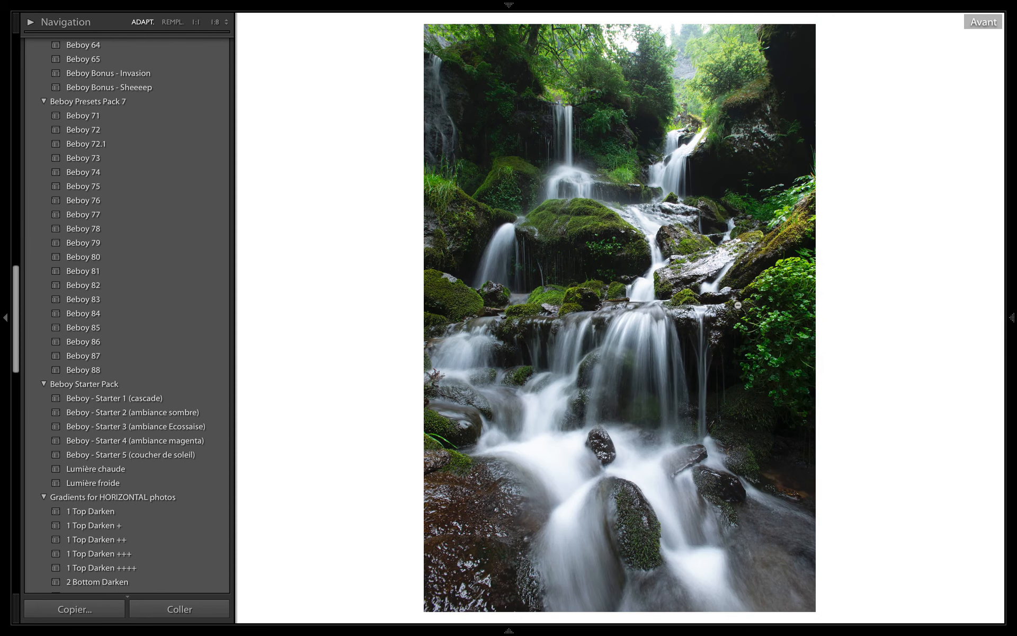
key("backslash")
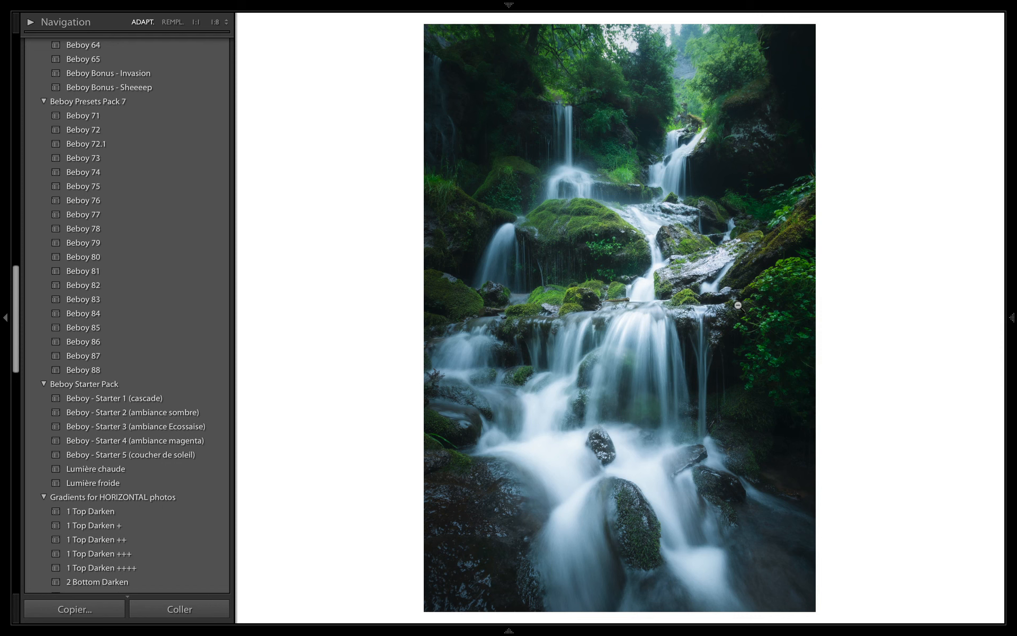
key("backslash")
key("backslash")
Step: Apply the Lumière froide preset and move its radial light to just above the photo's upper edge, over the bright sky gap
left_click(150, 480)
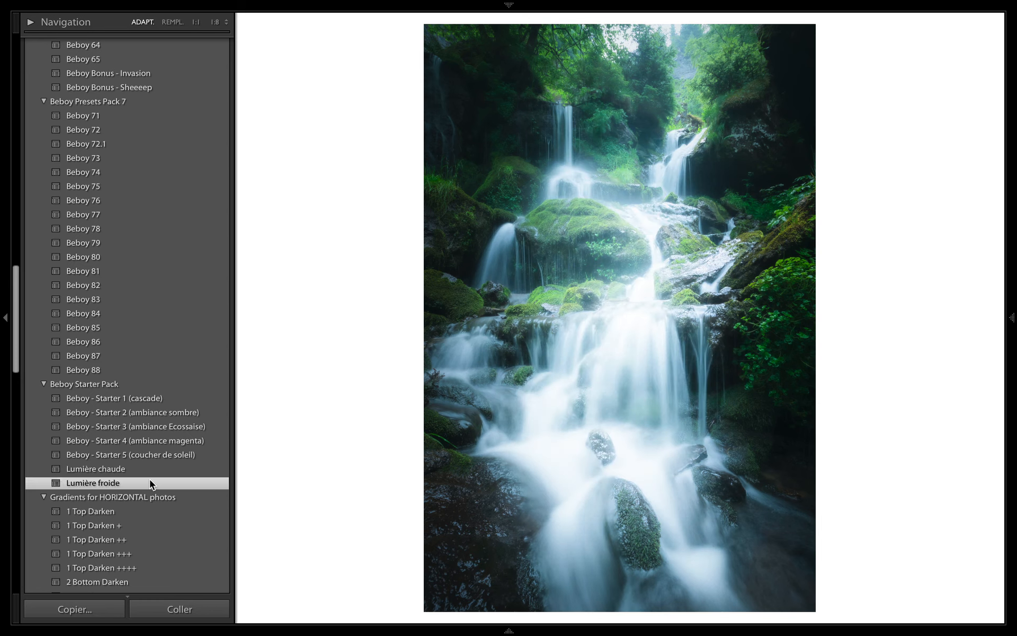
key("shift+m")
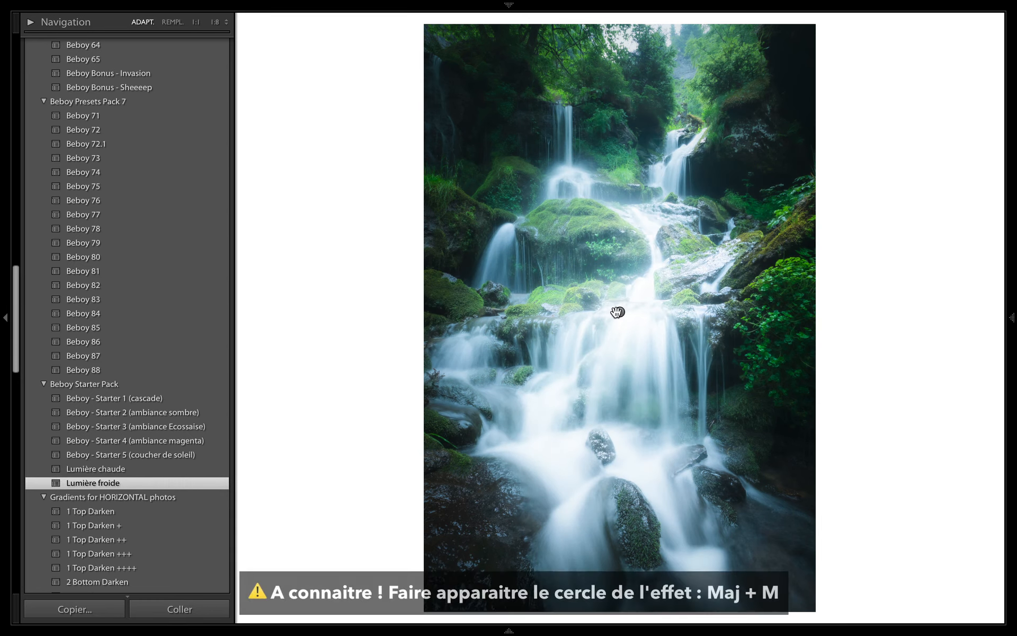
left_click(602, 313)
left_click_drag(601, 312, 675, 8)
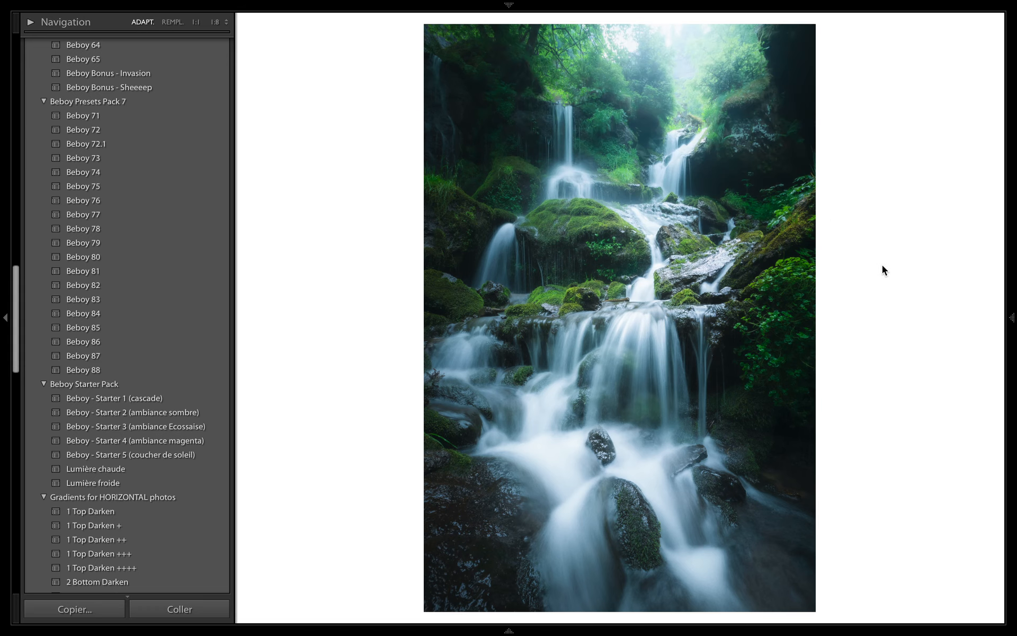
Step: Change the photo's colour profile to Adobe Eclatant in the basic adjustments
left_click(1011, 318)
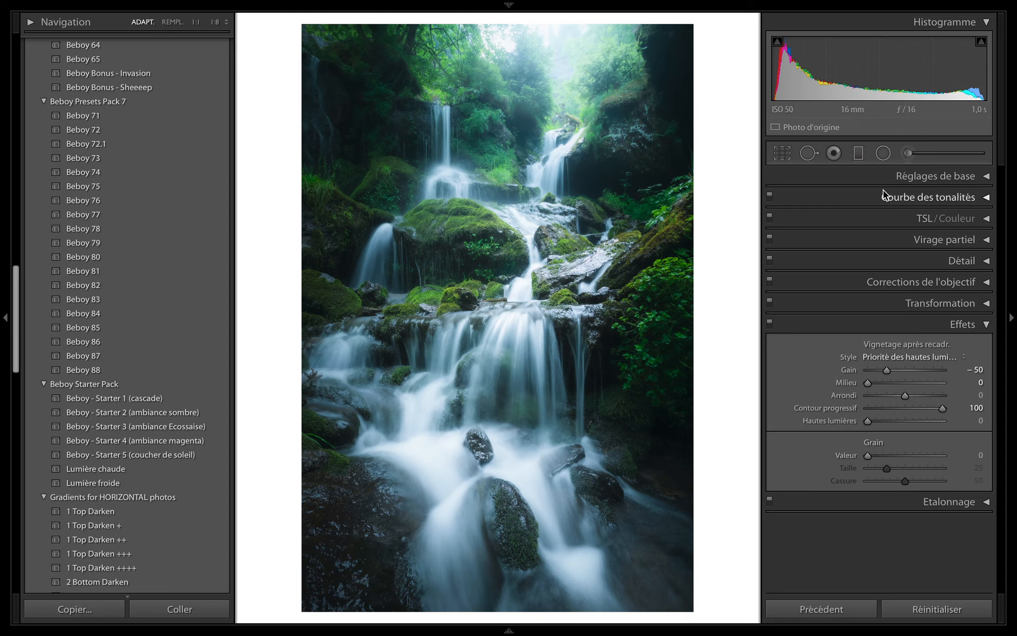
left_click(870, 180)
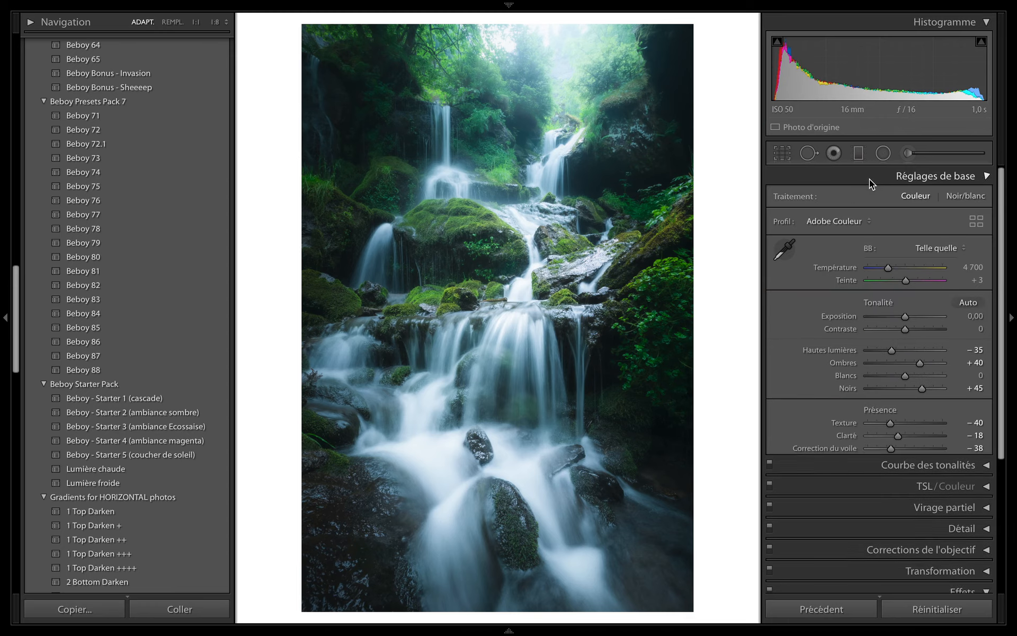
left_click(863, 222)
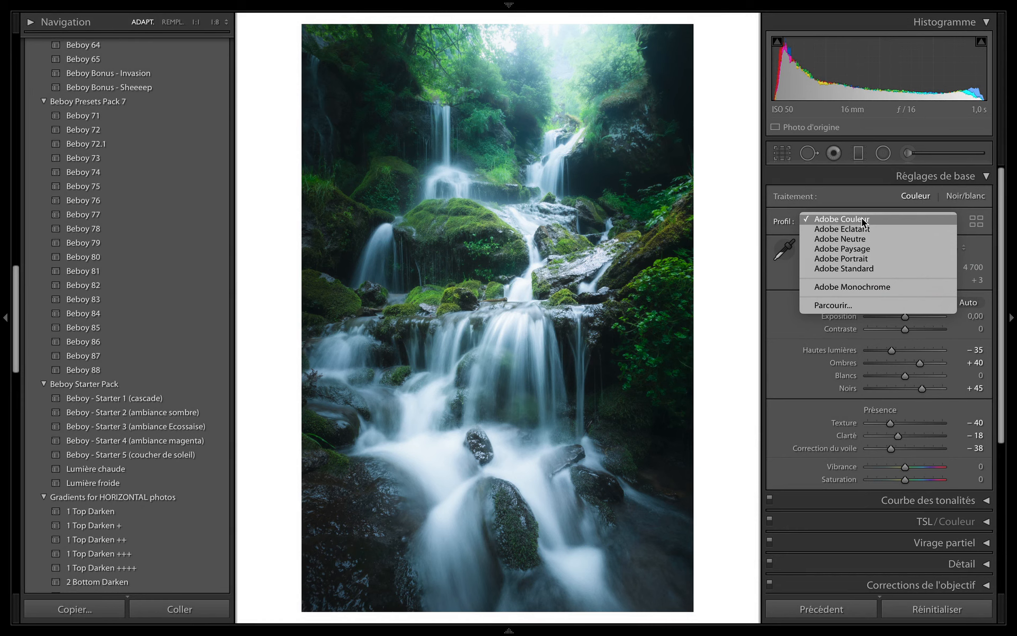
left_click(862, 230)
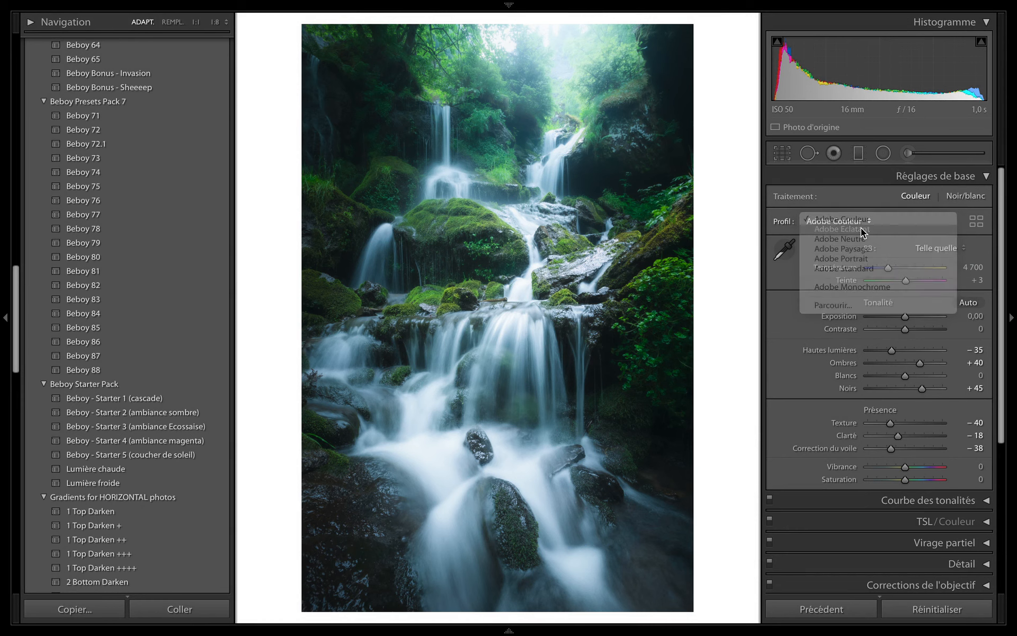
left_click(852, 172)
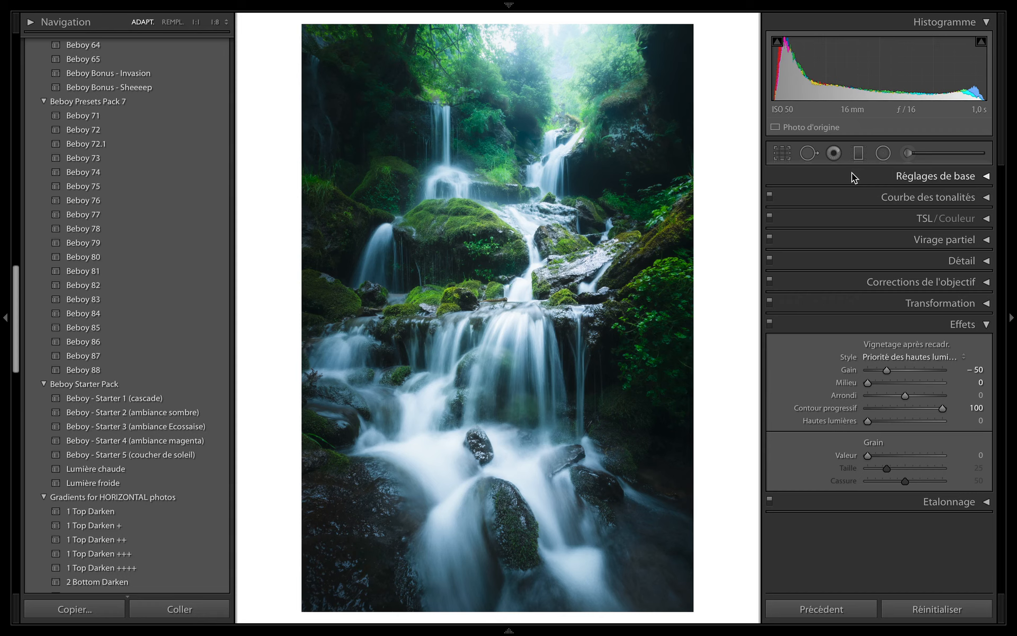
Step: Add an inverted radial filter over the lower cascade with Contour progressif 100 and Exposition −0,70
left_click(883, 154)
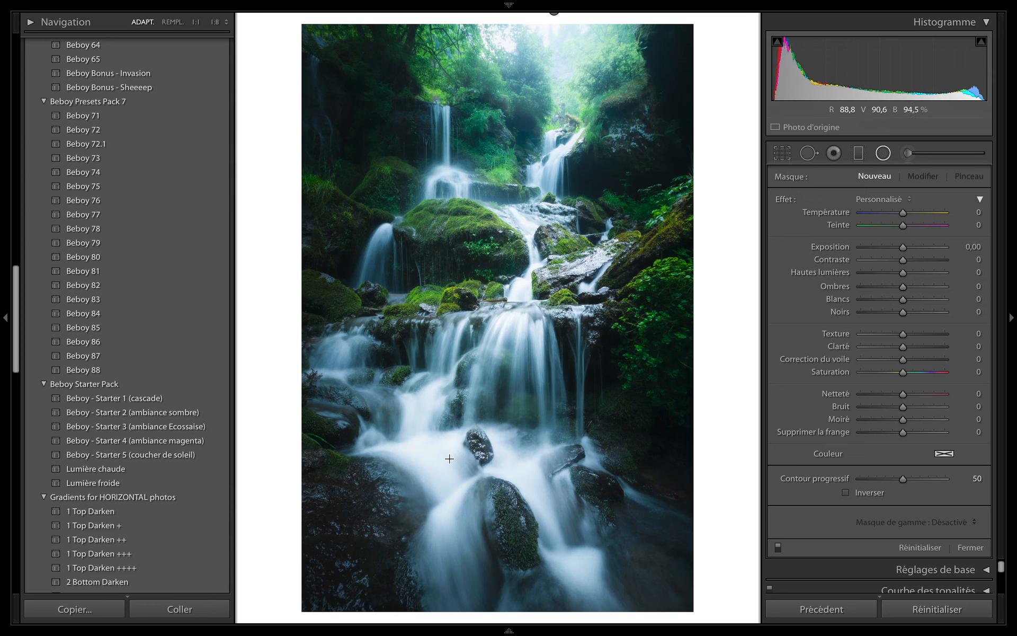
left_click_drag(449, 459, 351, 365)
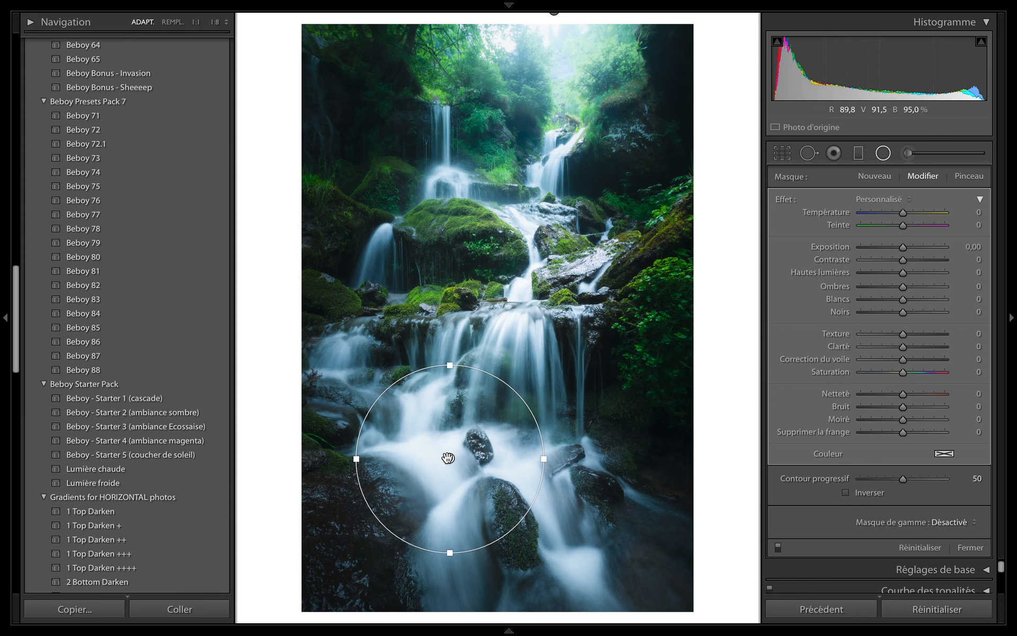
mouse_move(447, 457)
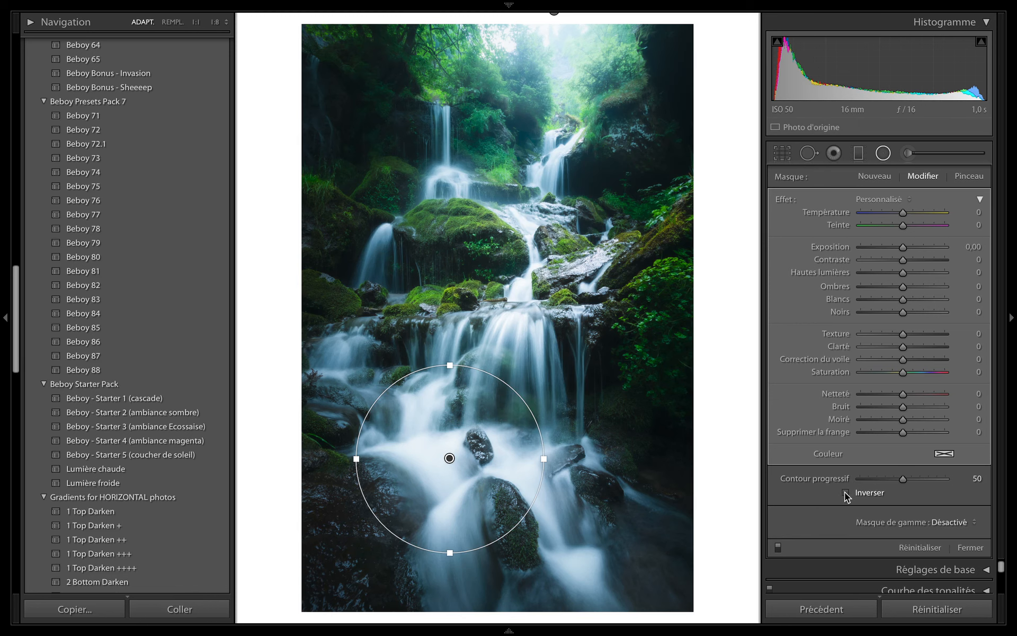
left_click(845, 492)
left_click_drag(899, 479, 954, 479)
left_click_drag(901, 247, 894, 248)
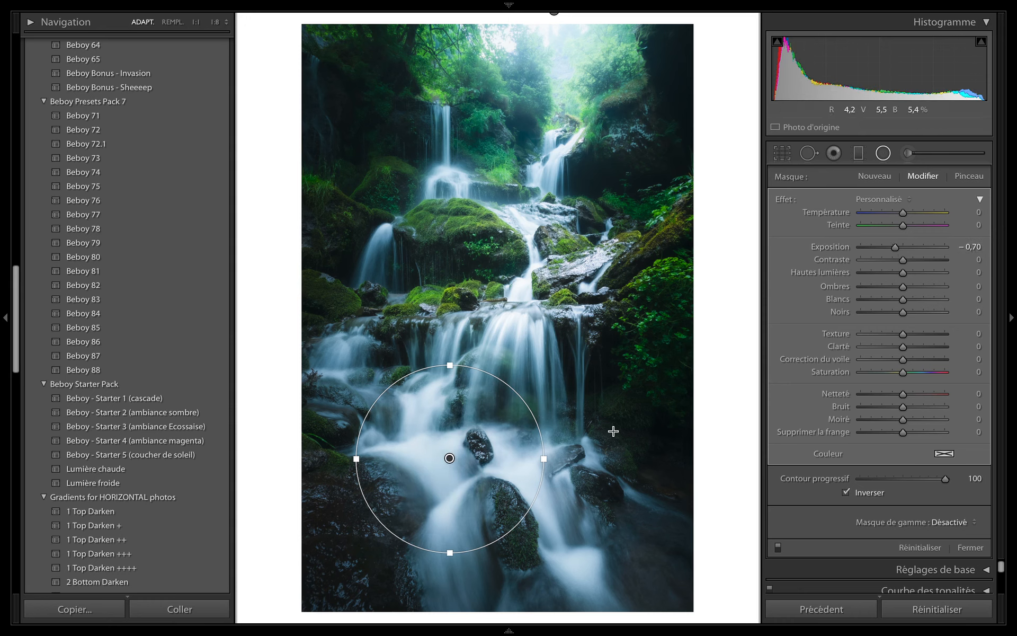
Step: Duplicate the lower cascade's radial filter, move the copy to the top of the central falls and shrink it to about half size
right_click(448, 458)
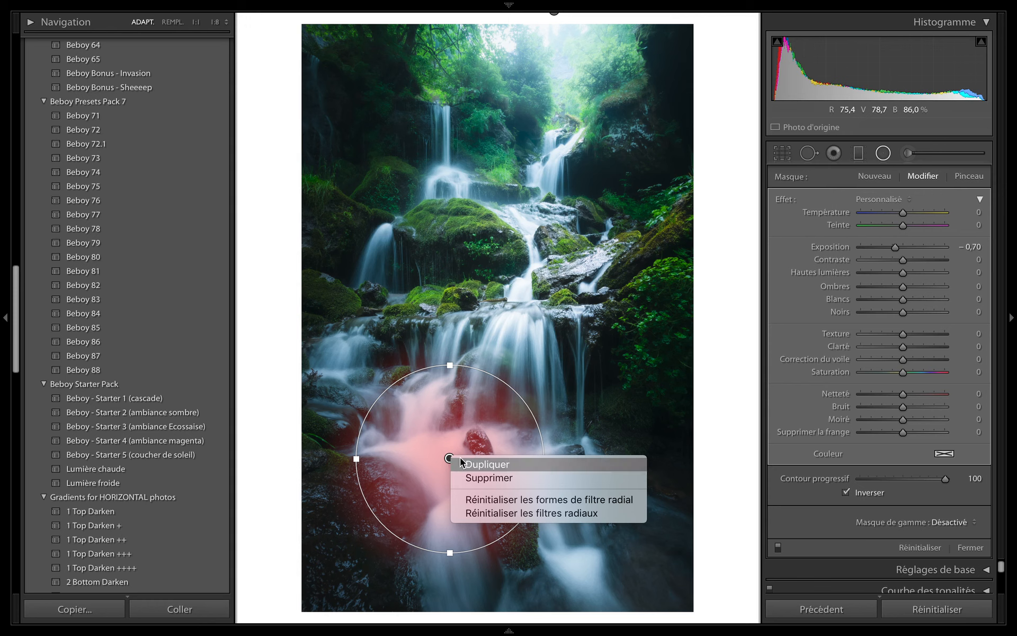
left_click(478, 464)
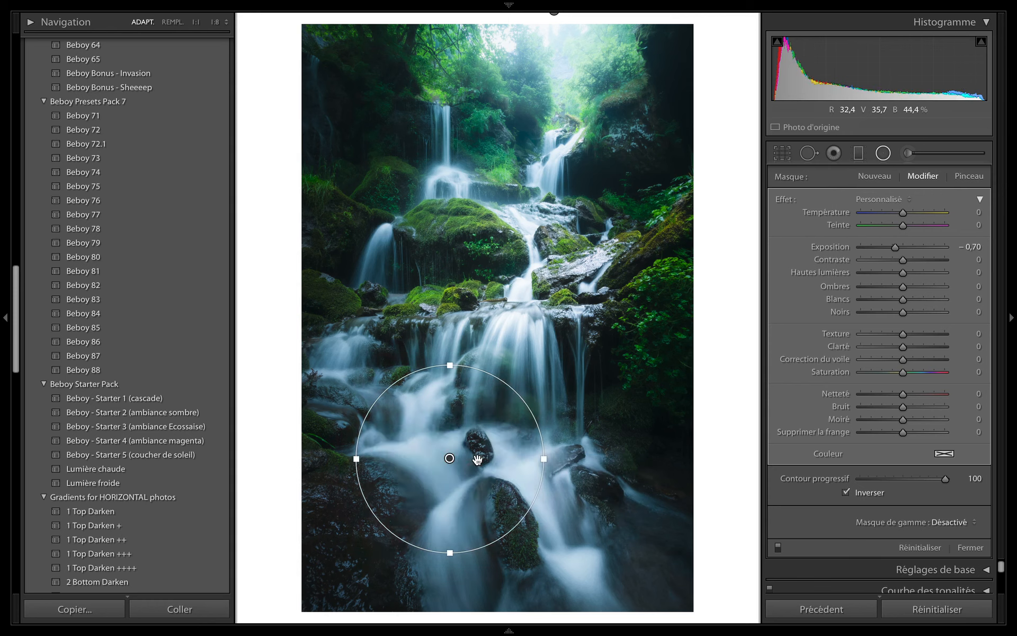
left_click_drag(449, 456, 520, 298)
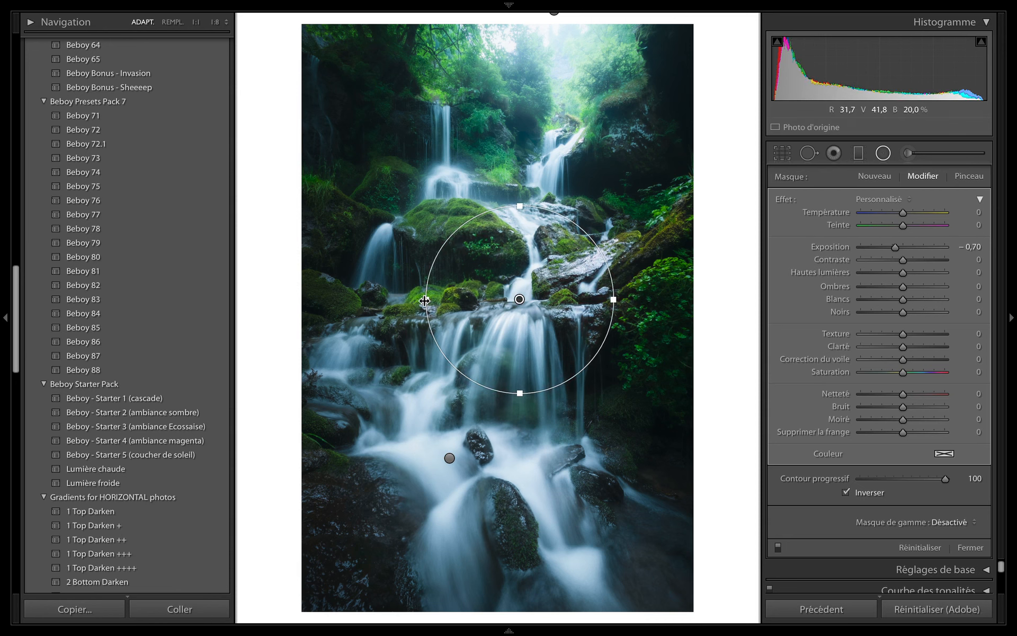
left_click_drag(427, 298, 472, 301)
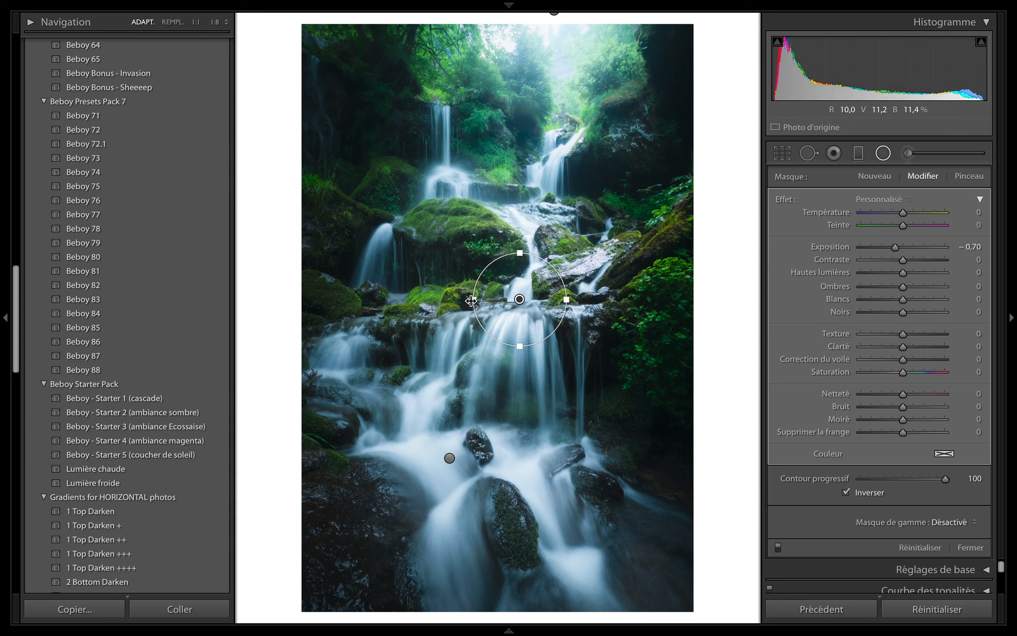
Step: Duplicate the smaller radial filter, place the copy on the upper stream beside the mossy rock and make it slightly smaller
right_click(520, 298)
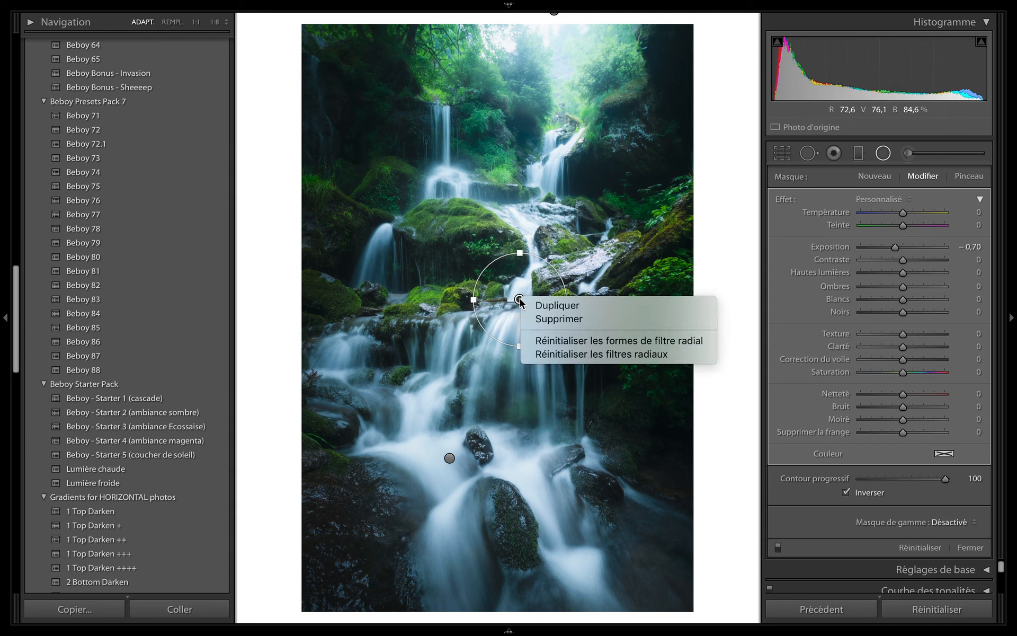
left_click(539, 300)
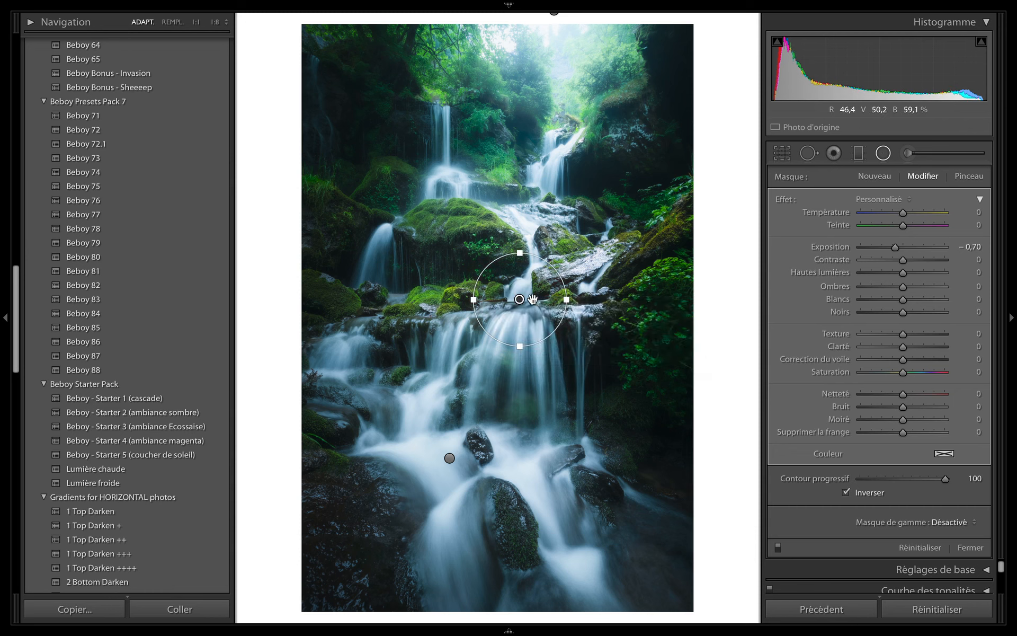
left_click_drag(519, 300, 487, 225)
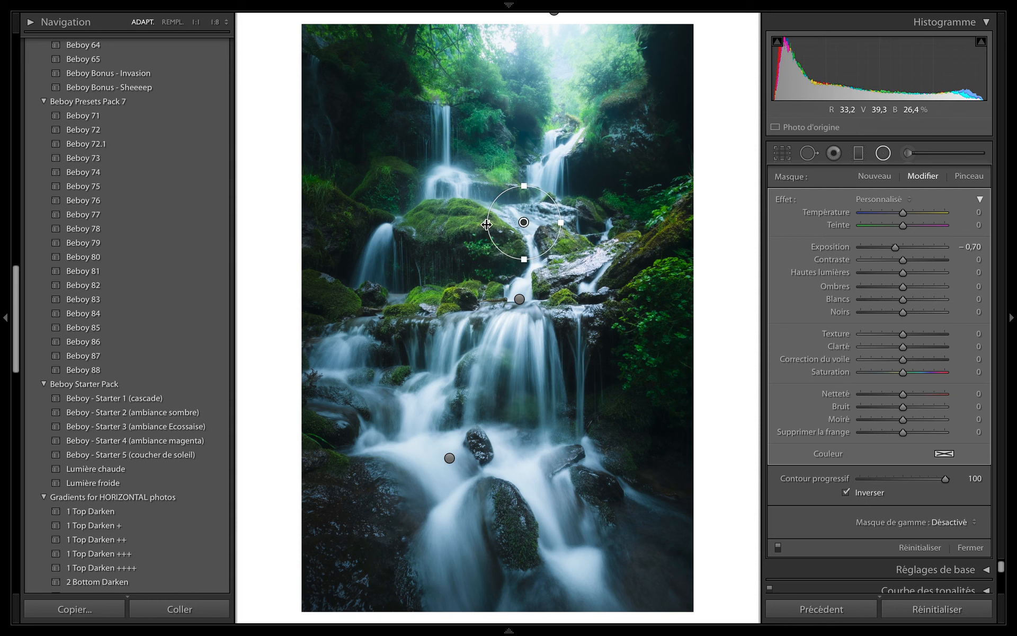
key("Return")
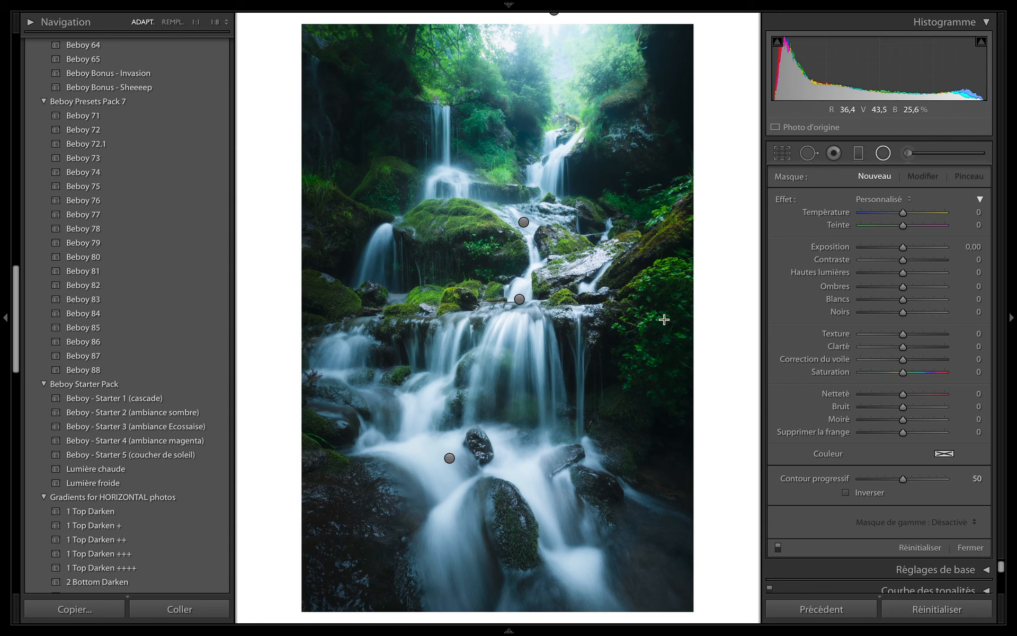
Step: Add an inverted radial filter over the green foliage at the photo's right edge with Contour progressif 100 and Exposition 0,93
left_click_drag(692, 334, 598, 247)
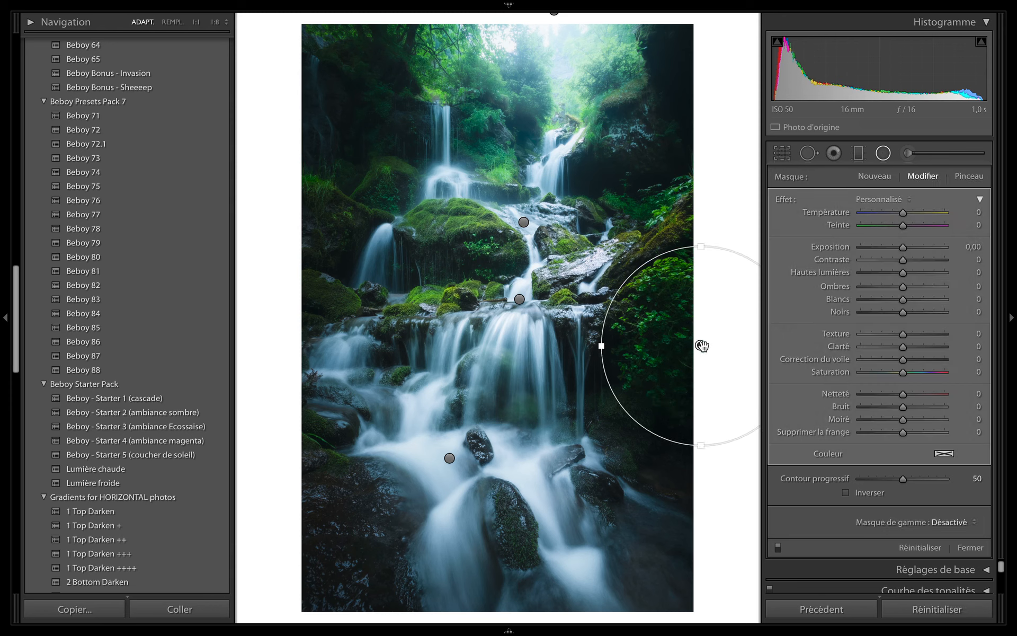
mouse_move(702, 345)
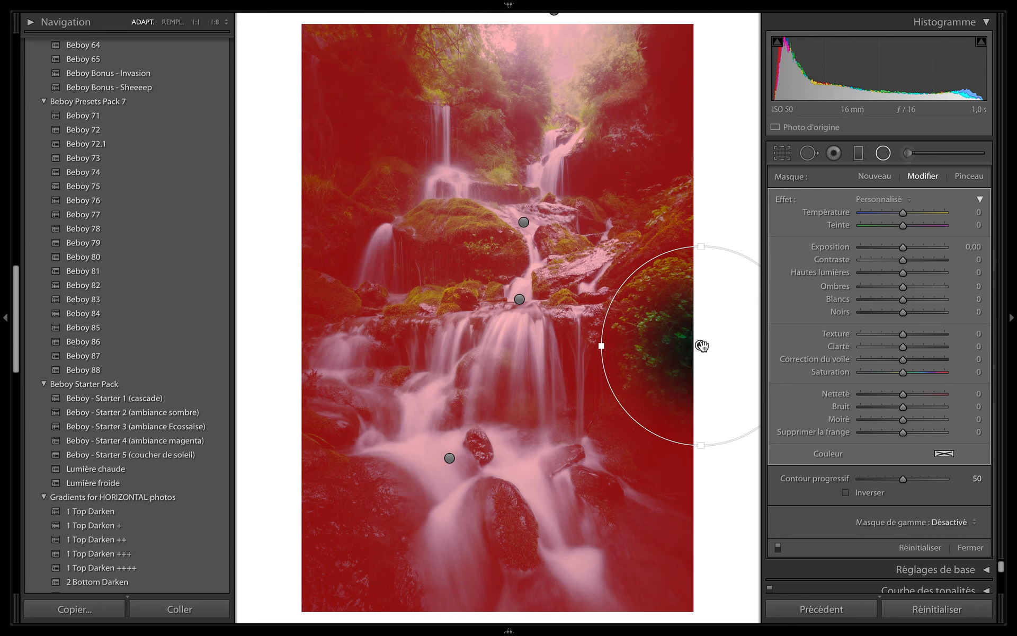
left_click(846, 492)
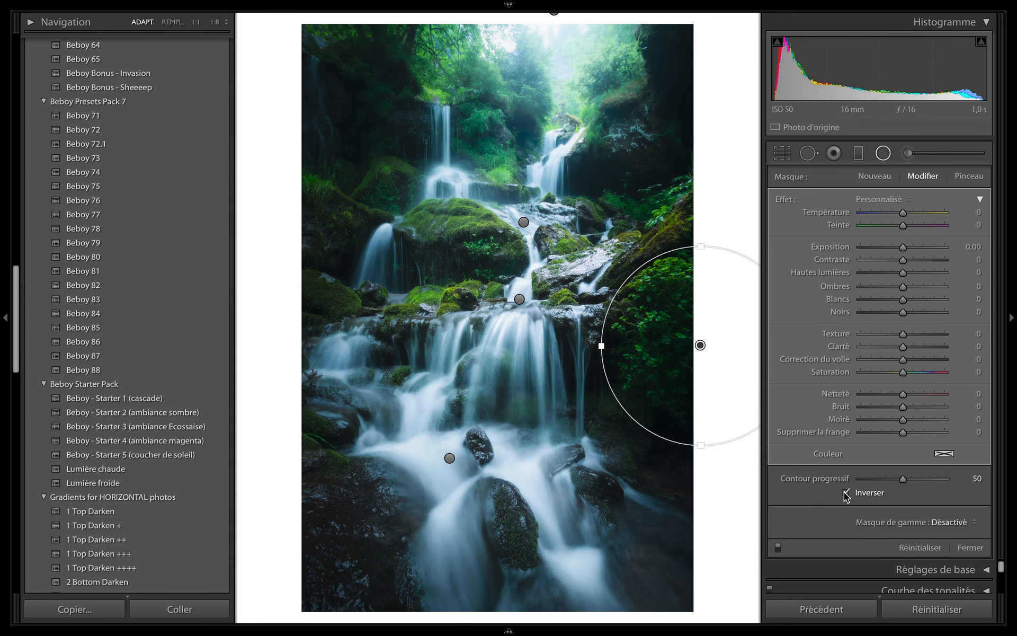
left_click_drag(902, 480, 918, 480)
key("o")
key("o")
left_click_drag(903, 247, 912, 248)
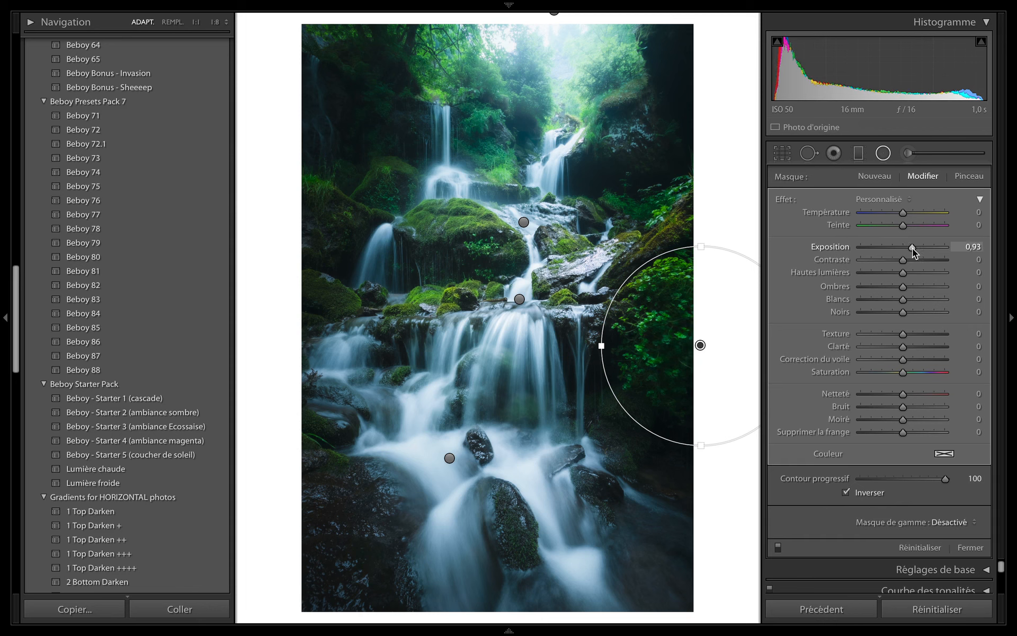
key("shift+m")
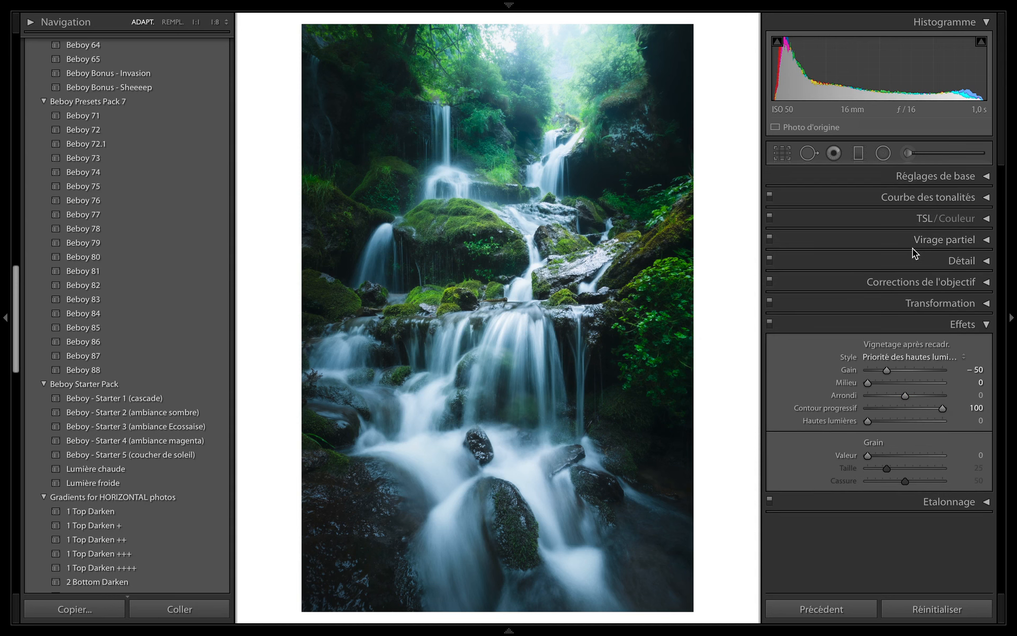
key("shift")
Step: Compare the edited waterfall photo with its original version
key("backslash")
key("backslash")
key("backslash")
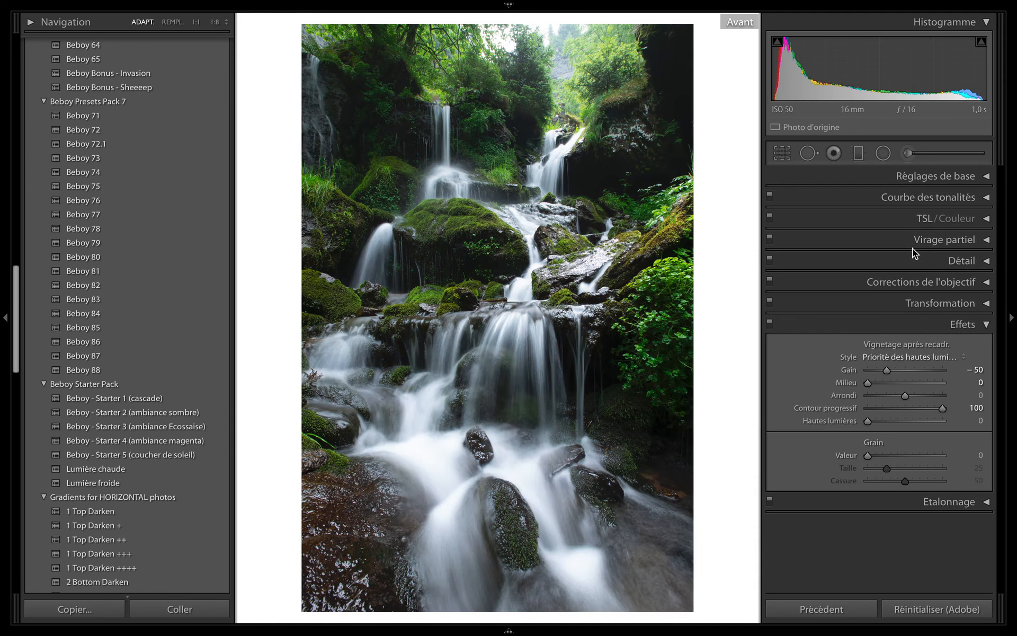
key("backslash")
key("backslash")
key("backslash")
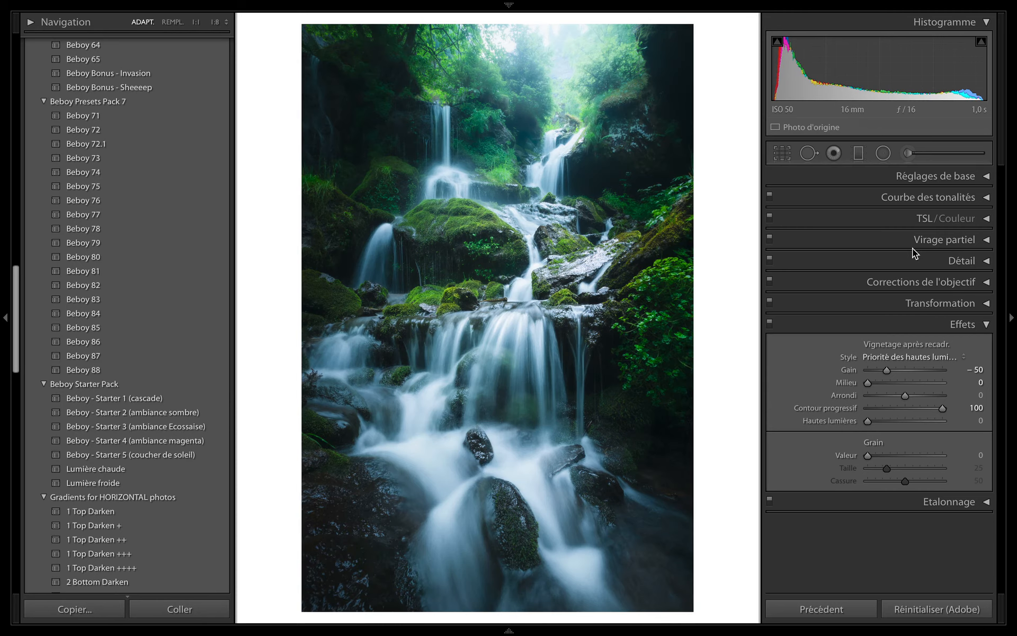